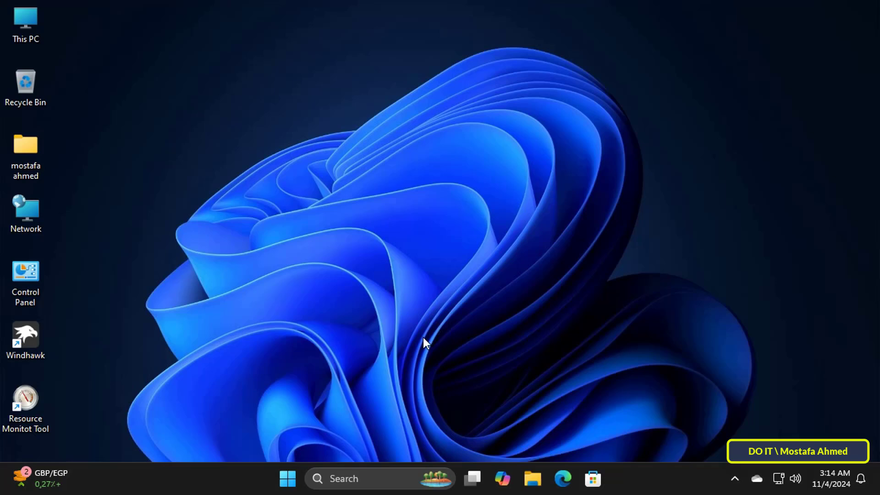
# - Open the HP LaserJet Pro 400 page under Bluetooth & devices > Printers & scanners in Settings
pyautogui.click(292, 477)
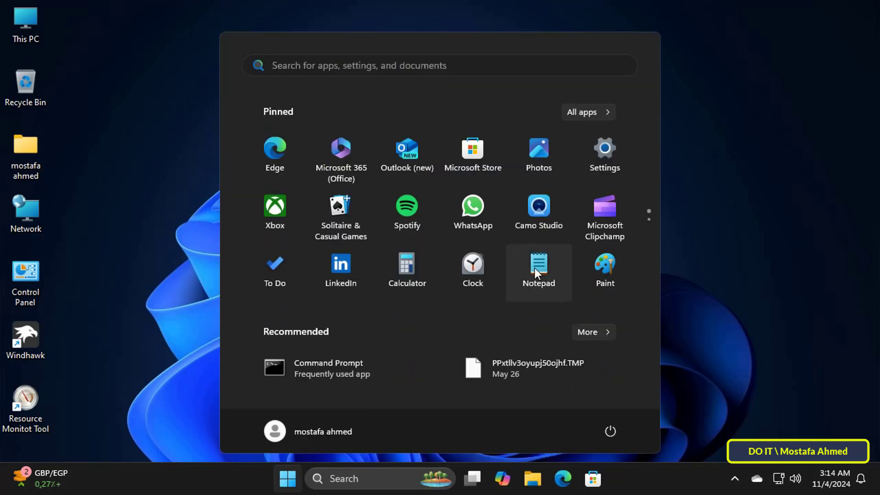
pyautogui.click(604, 158)
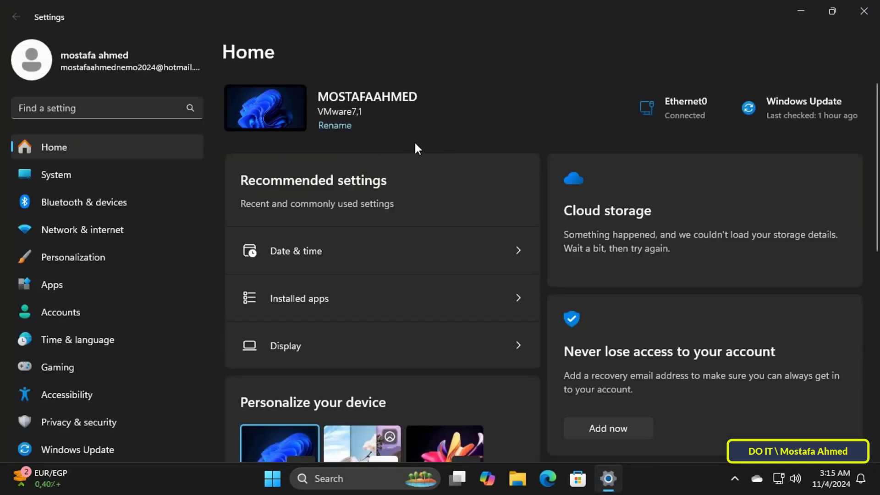
pyautogui.click(171, 203)
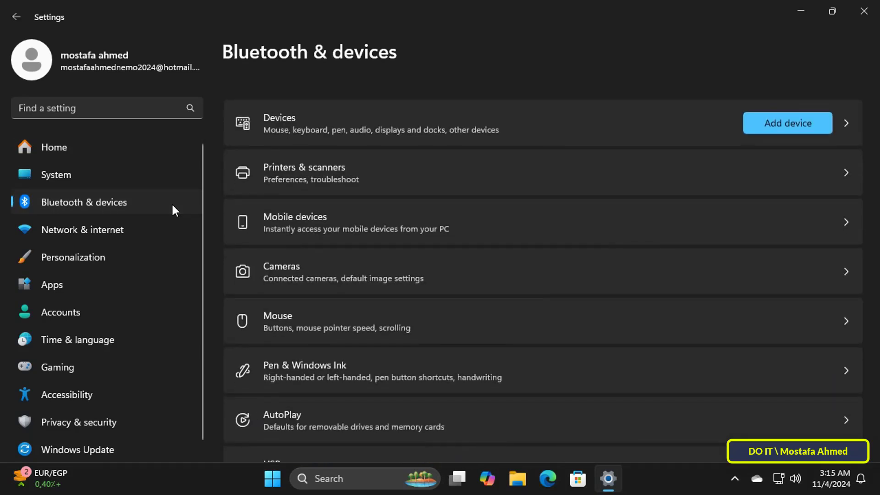
pyautogui.click(458, 183)
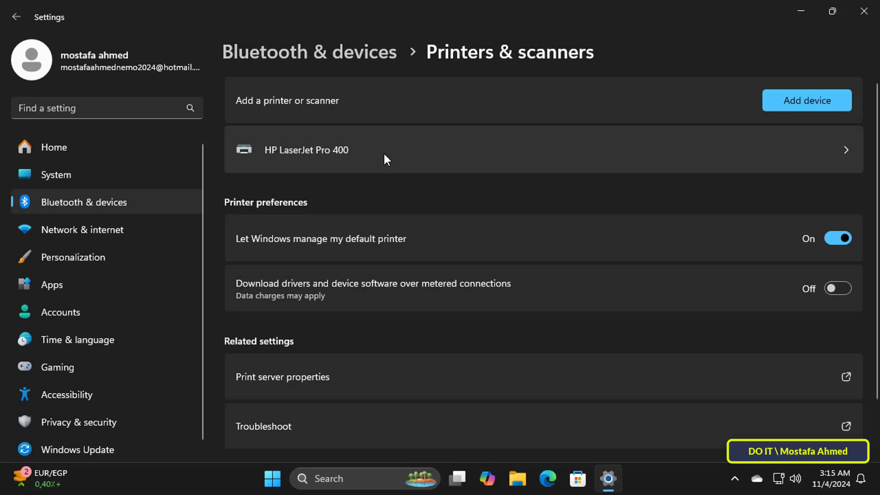
pyautogui.click(576, 149)
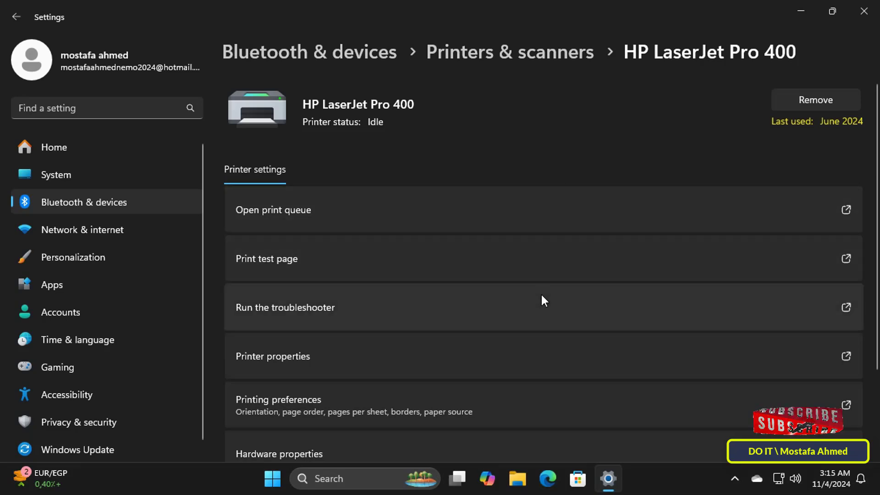
# - Change the name to 'My Printer' in Printer properties and confirm the rename of the shared printer
pyautogui.click(537, 354)
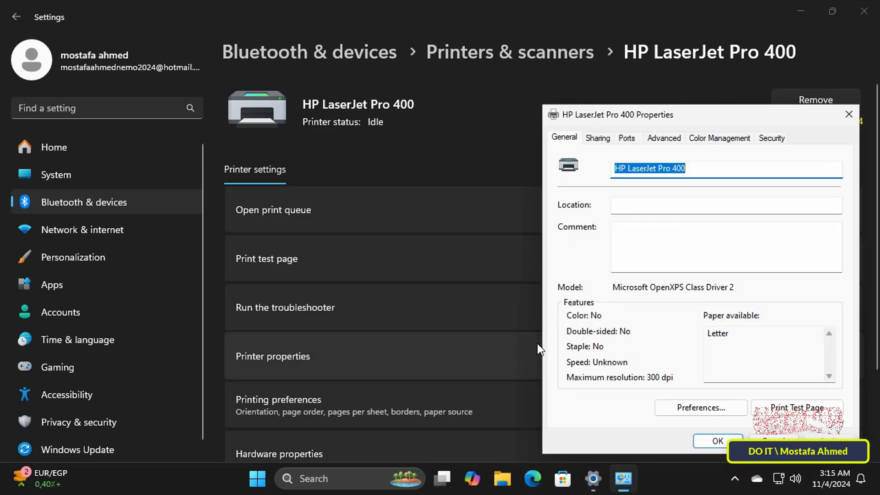
pyautogui.moveTo(657, 121); pyautogui.dragTo(453, 93)
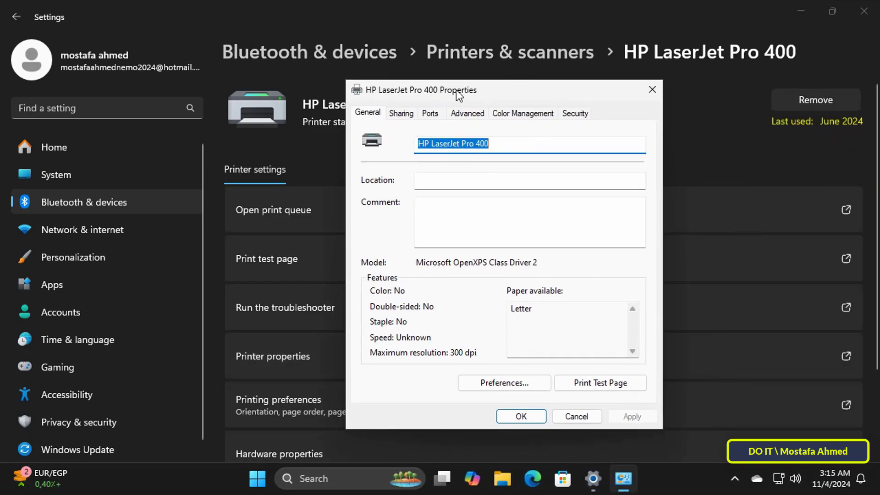
pyautogui.moveTo(495, 145); pyautogui.dragTo(391, 141)
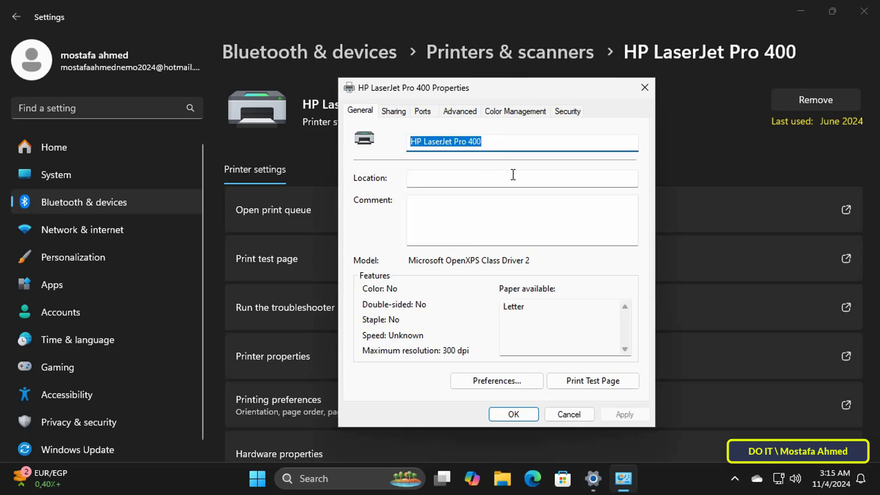
pyautogui.write('My ')
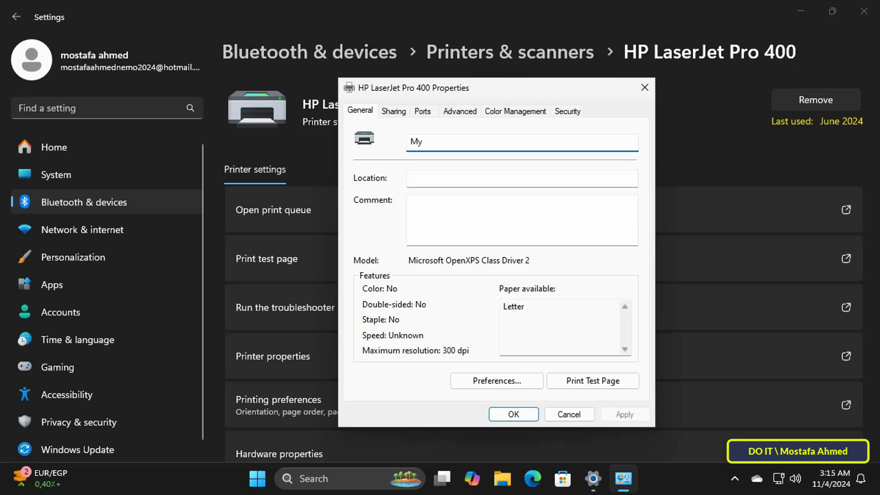
pyautogui.write('Pr')
pyautogui.write('inter')
pyautogui.click(524, 415)
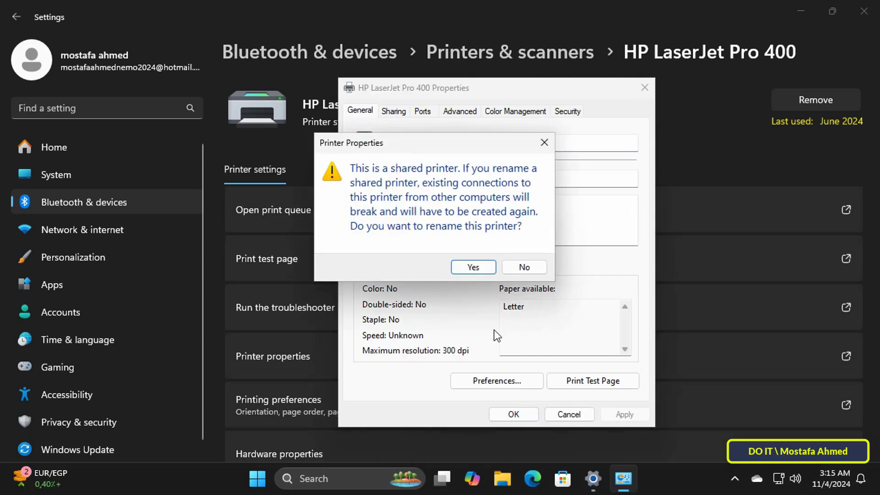
pyautogui.click(476, 269)
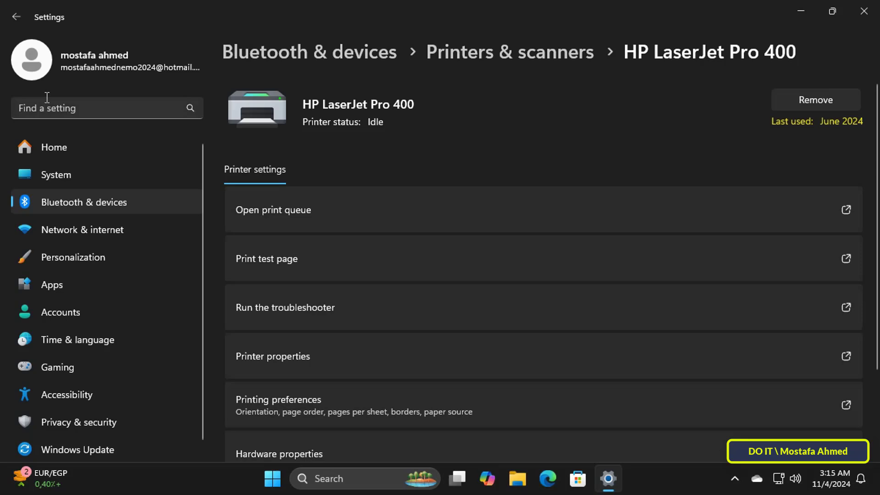
# - Verify 'My Printer' appears in the Printers & scanners list, then close Settings
pyautogui.click(18, 16)
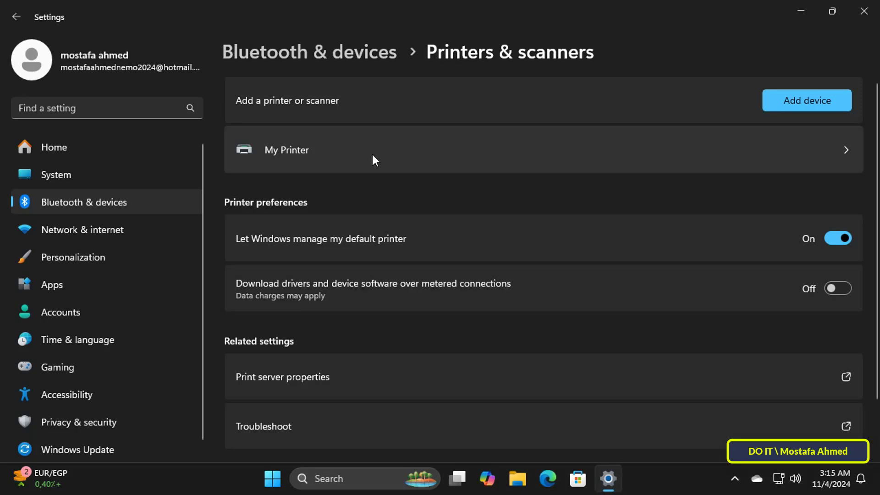
pyautogui.click(866, 13)
# - Launch printmanagement.msc from the Run box
pyautogui.press('super+r')
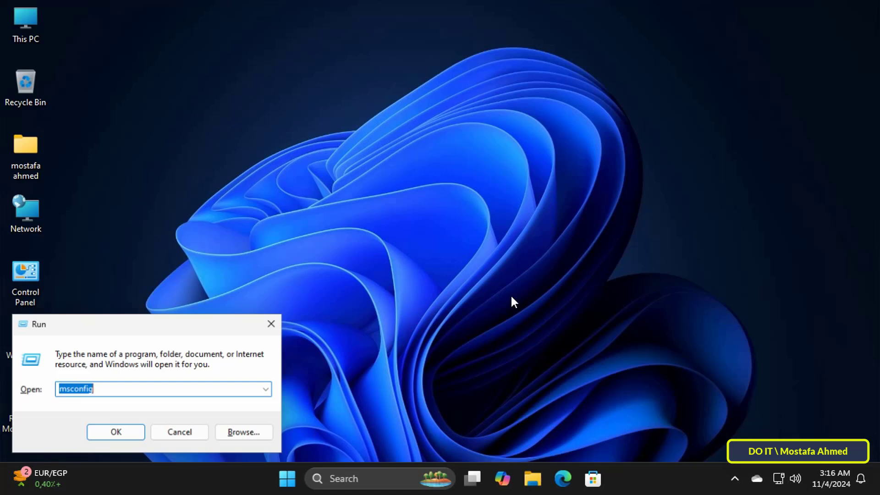
pyautogui.write('prin')
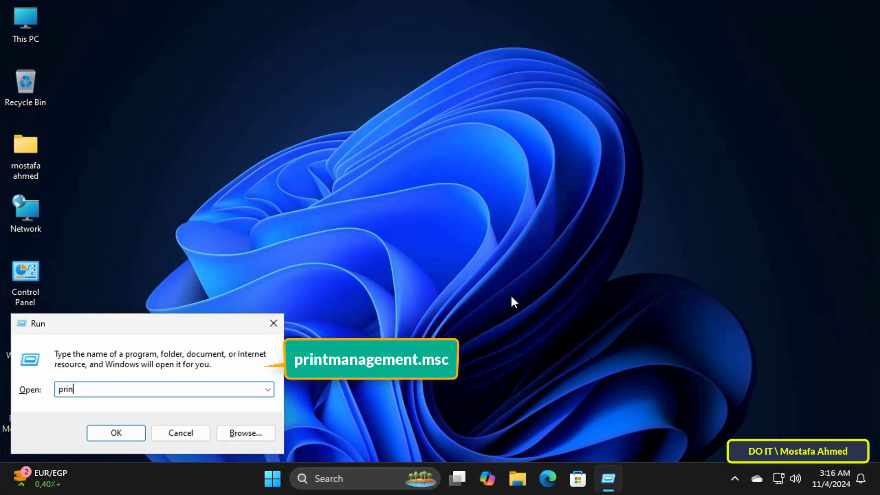
pyautogui.write('tman')
pyautogui.write('agem')
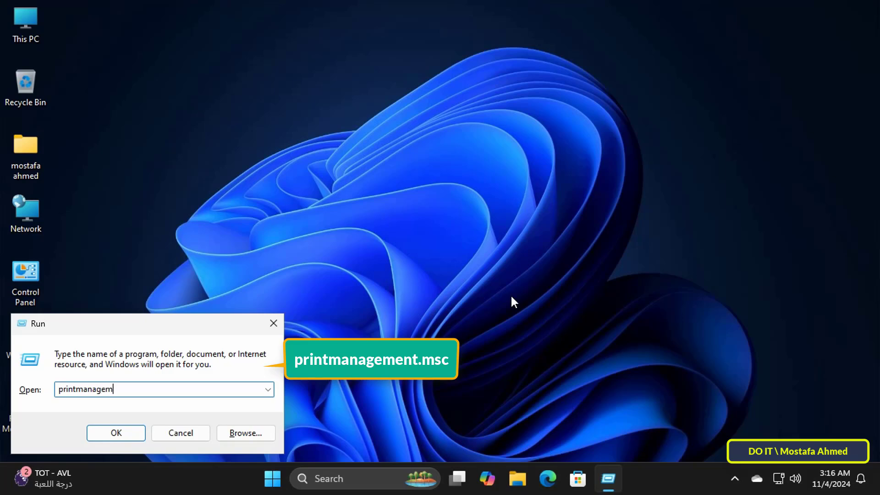
pyautogui.write('ent.m')
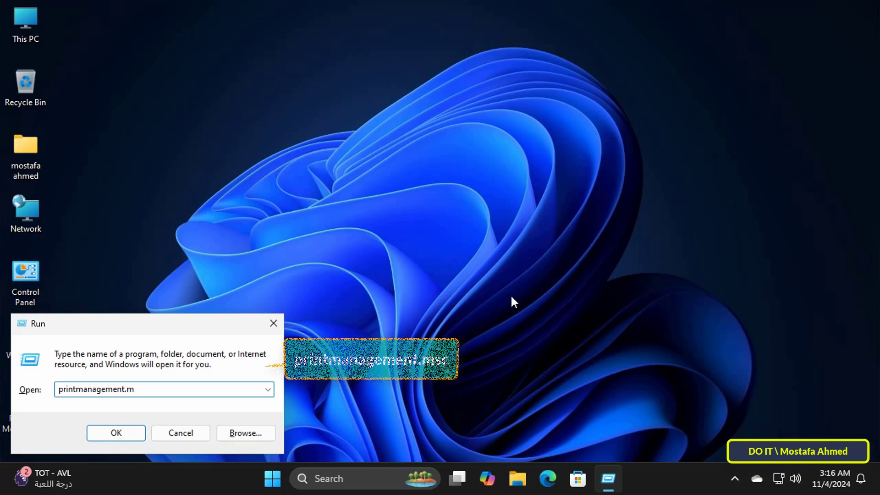
pyautogui.write('sc')
pyautogui.press('Return')
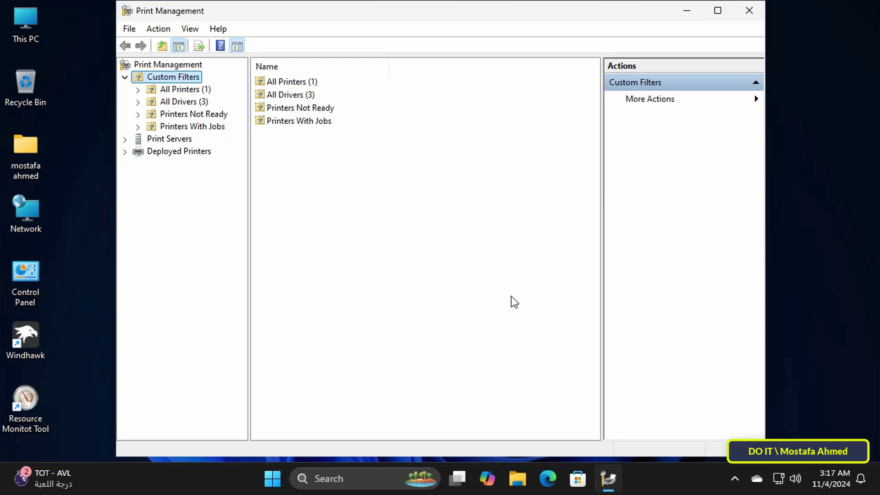
# - Rename HP LaserJet Pro 400 to 'My Printer' from the All Printers list
pyautogui.click(187, 91)
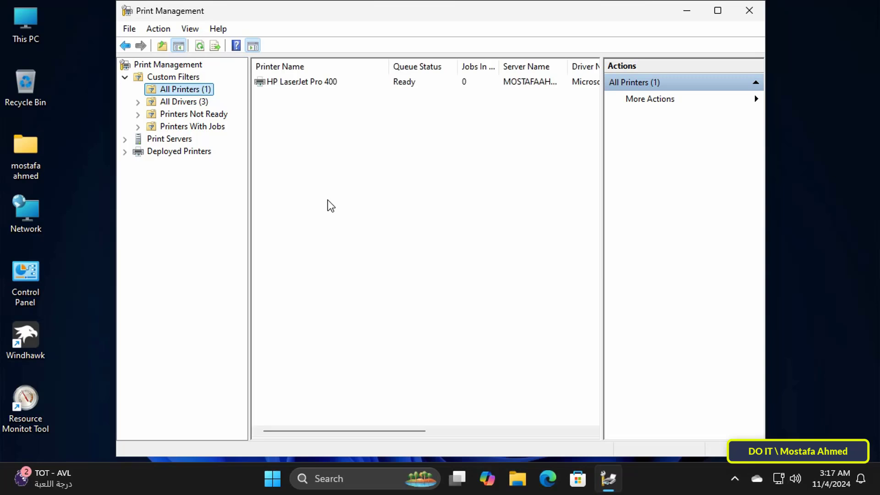
pyautogui.click(327, 83)
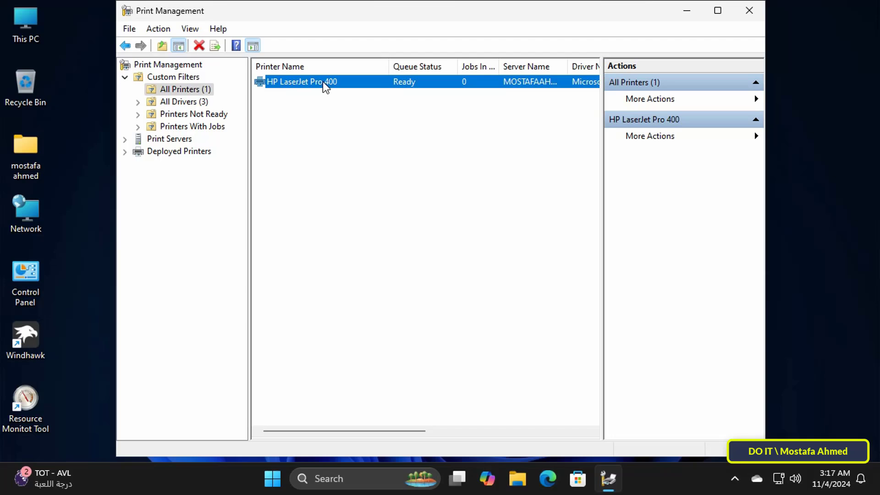
pyautogui.rightClick(323, 82)
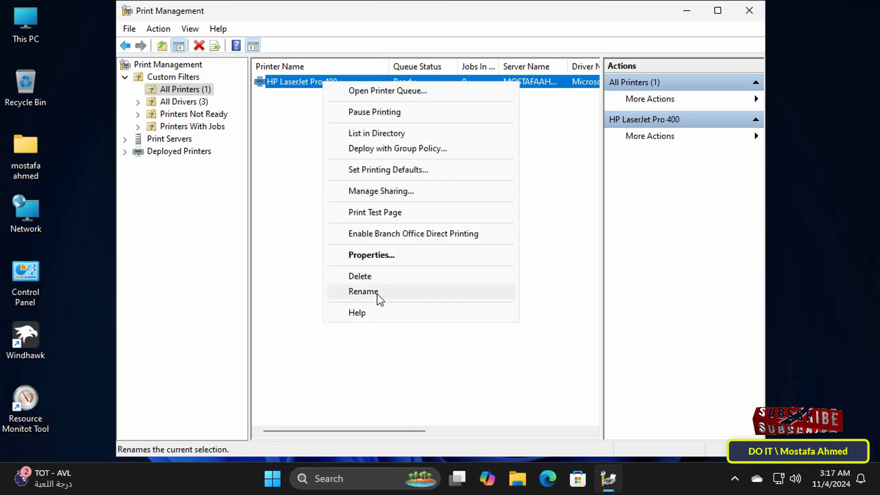
pyautogui.click(377, 296)
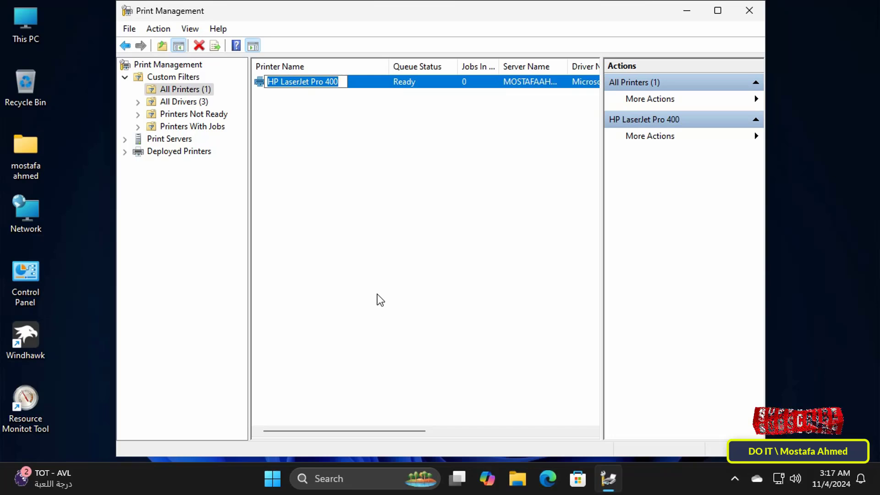
pyautogui.write('My ')
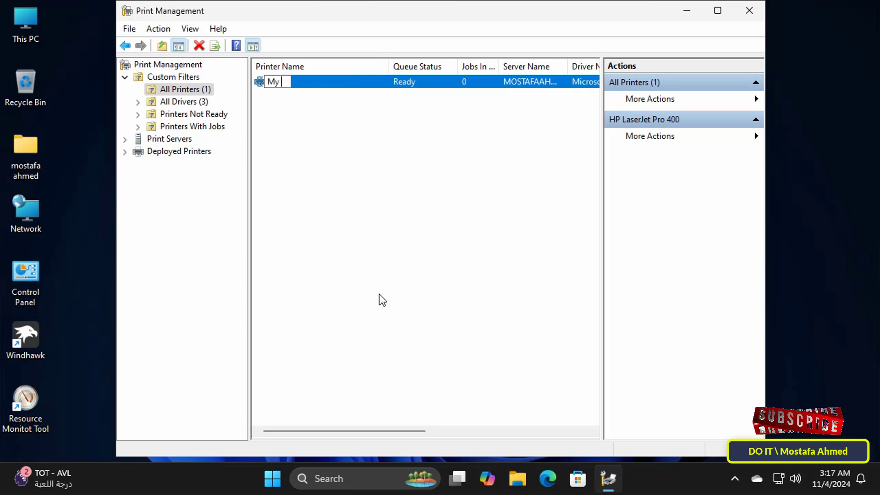
pyautogui.write('Pri')
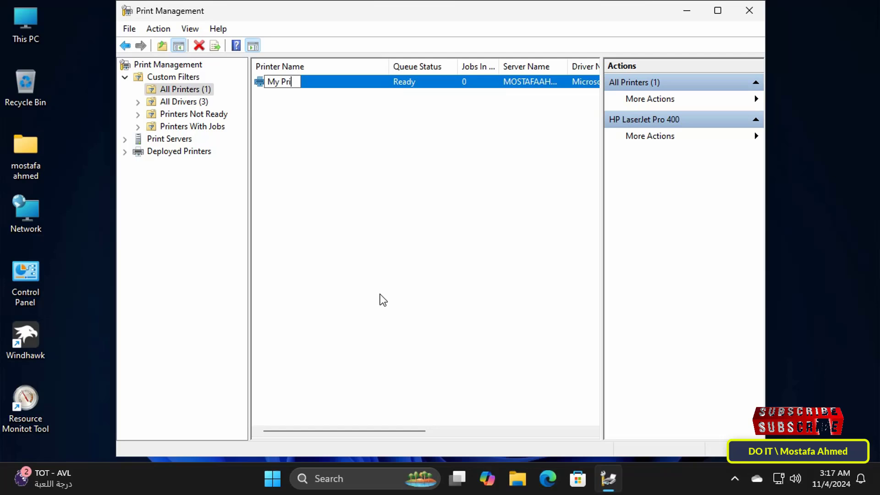
pyautogui.write('nter')
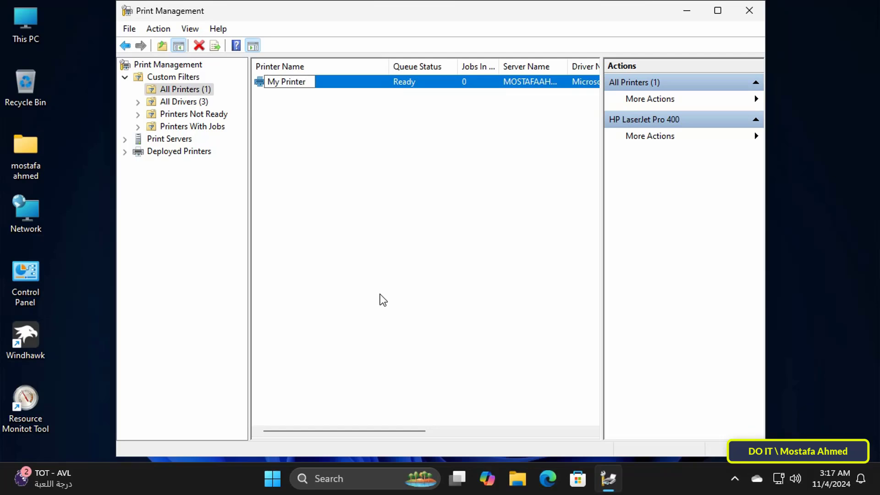
pyautogui.press('Return')
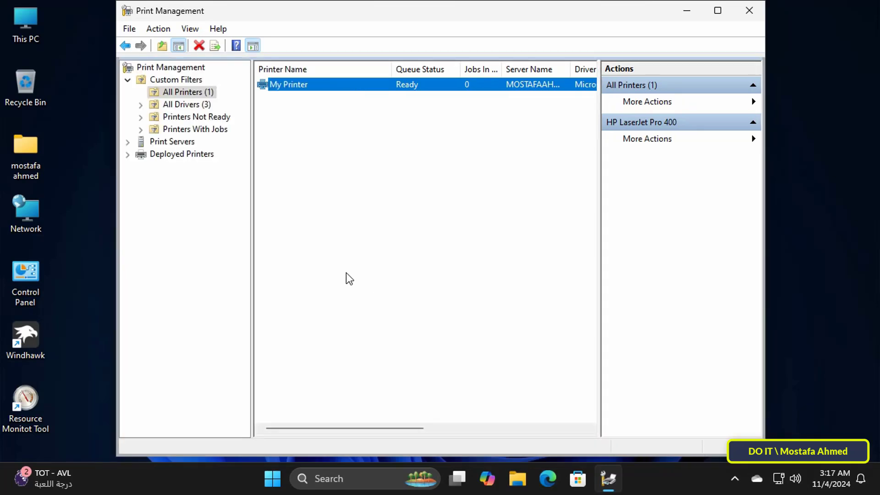
# - Close the Print Management window
pyautogui.click(753, 15)
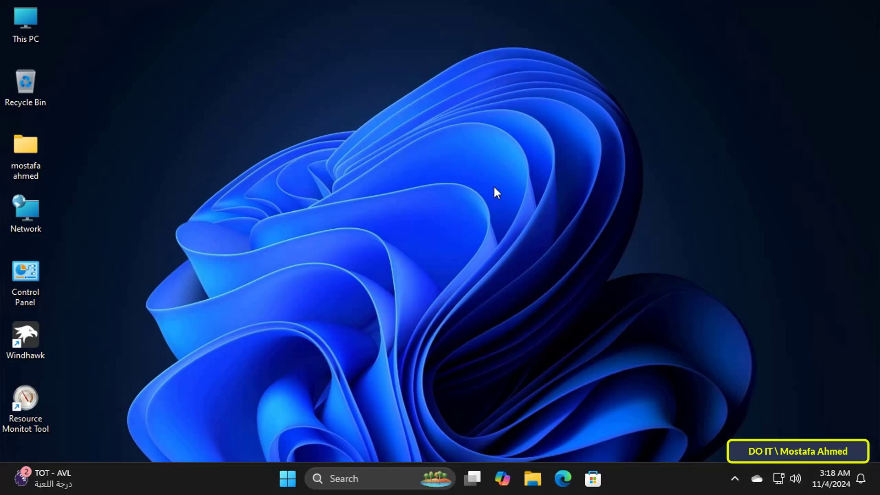
# - Start Terminal (Admin) from the Start quick-access menu and accept the UAC prompt
pyautogui.rightClick(289, 482)
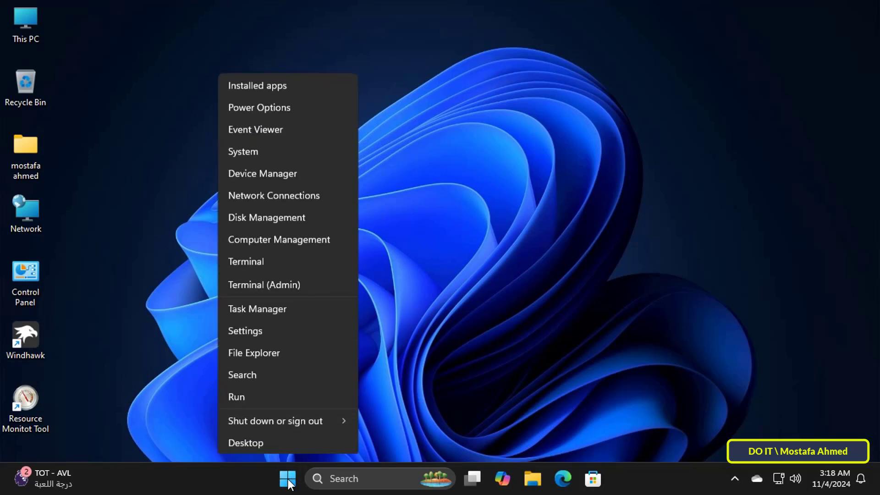
pyautogui.click(305, 287)
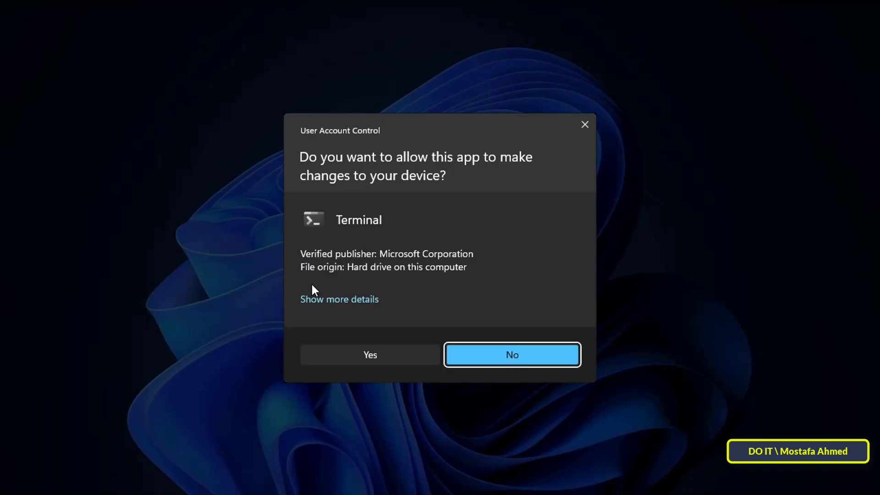
pyautogui.click(370, 356)
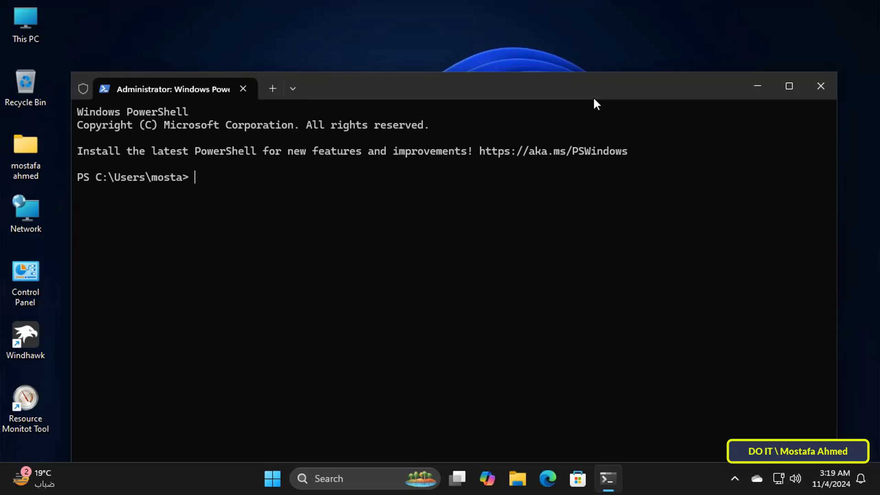
# - Run 'Get-Printer | Format-Table Name' to list the installed printer names
pyautogui.moveTo(593, 96); pyautogui.dragTo(587, 36)
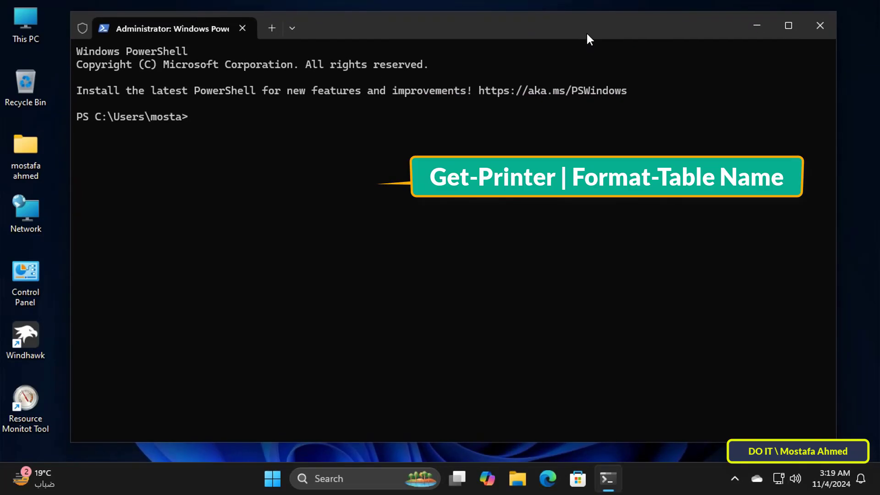
pyautogui.write('Get-')
pyautogui.write('printer ')
pyautogui.write('| ')
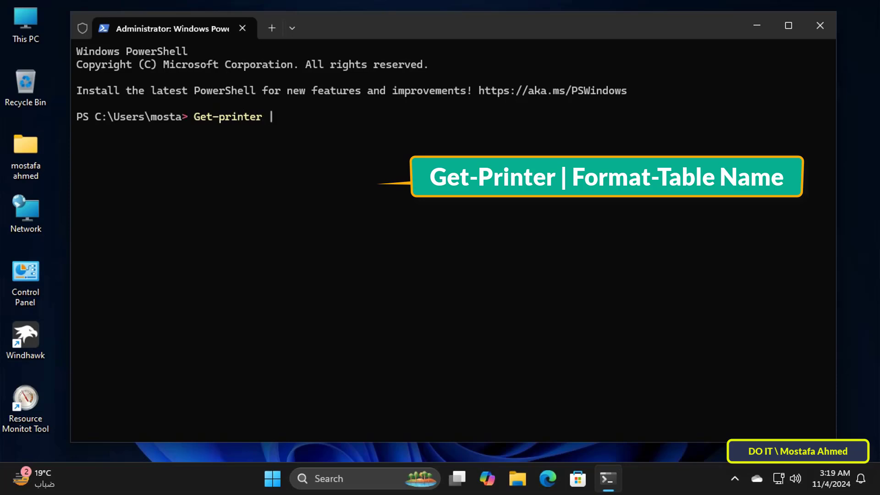
pyautogui.write('Fo')
pyautogui.write('rmat-')
pyautogui.write('Table')
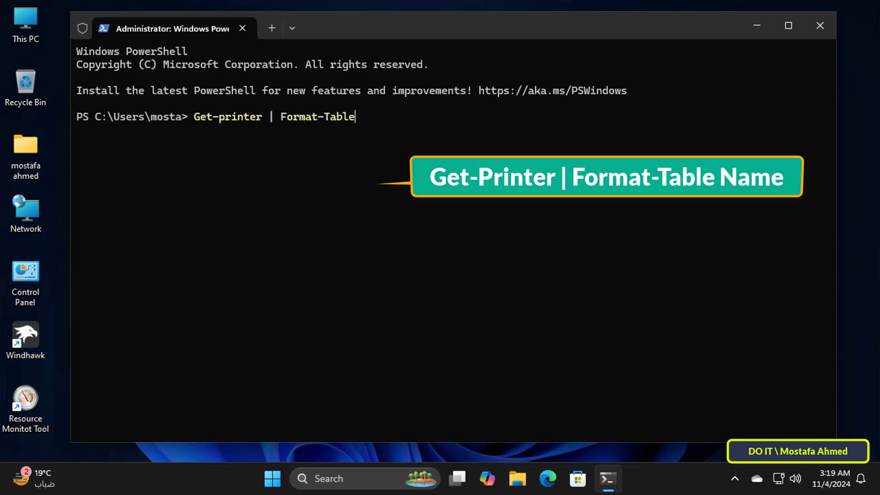
pyautogui.write(' Nam')
pyautogui.write('e')
pyautogui.press('Return')
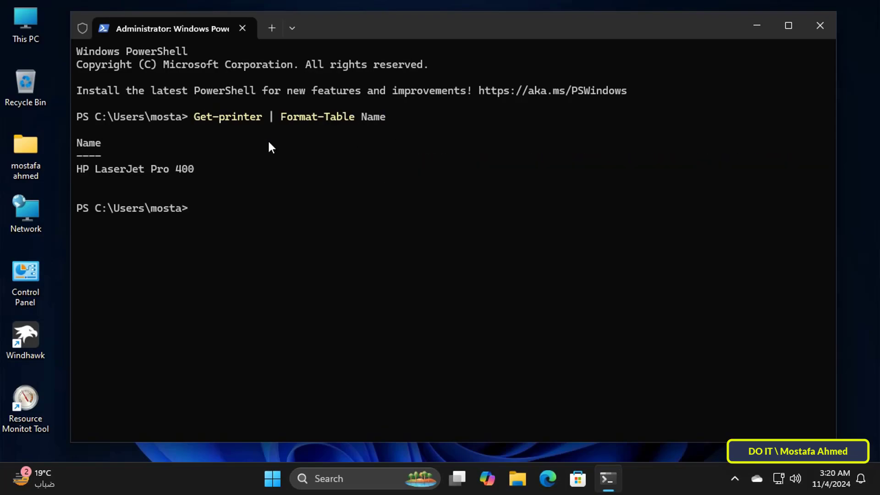
# - Run Rename-Printer -Name 'HP LaserJet Pro 400' -NewName 'My Printer', pasting the copied name
pyautogui.moveTo(207, 169); pyautogui.dragTo(77, 169)
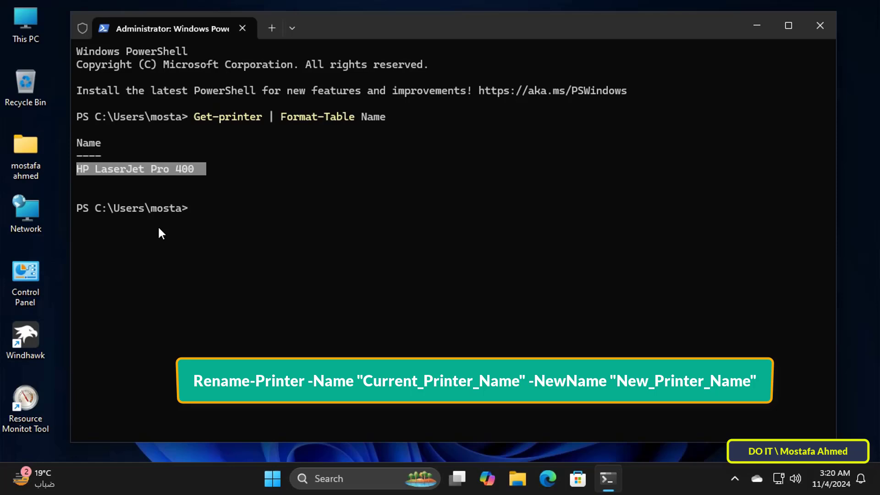
pyautogui.write('Rename')
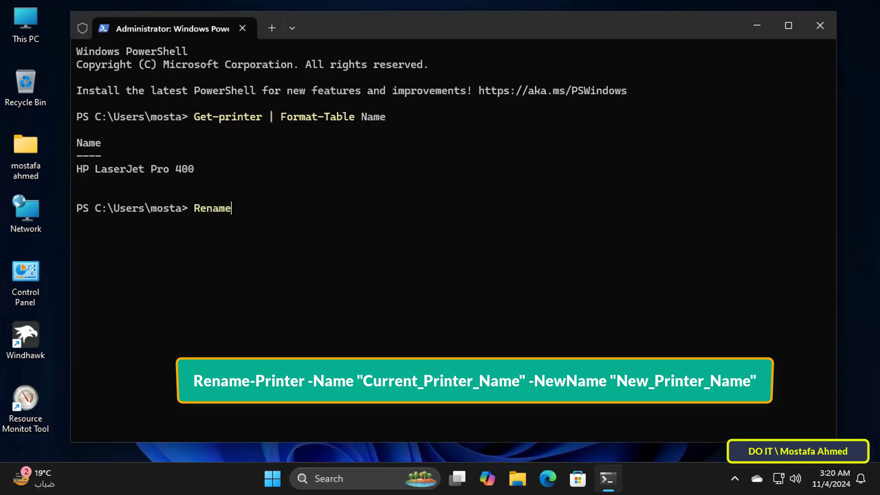
pyautogui.write('-Prin')
pyautogui.write('ter -Nam')
pyautogui.write('e "')
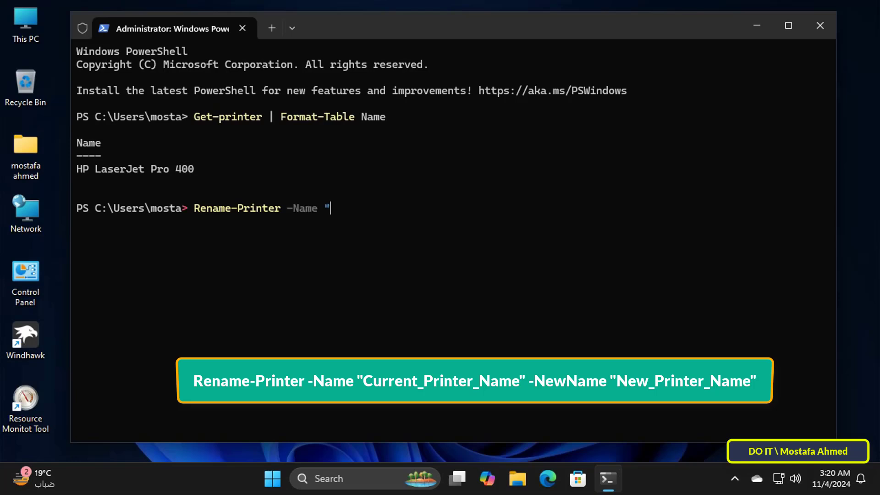
pyautogui.moveTo(198, 168)
pyautogui.mouseDown()
pyautogui.moveTo(78, 167)
pyautogui.moveTo(185, 170)
pyautogui.mouseUp()
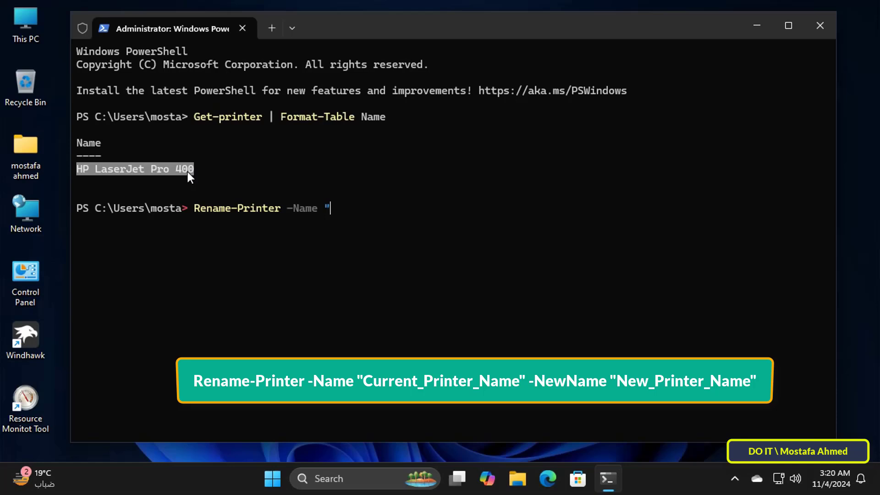
pyautogui.hotkey('ctrl', 'c')
pyautogui.hotkey('ctrl', 'v')
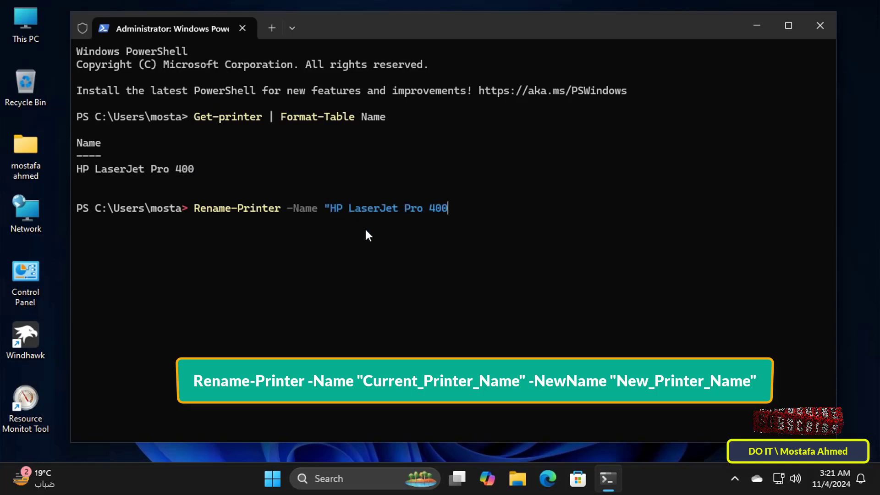
pyautogui.write('"')
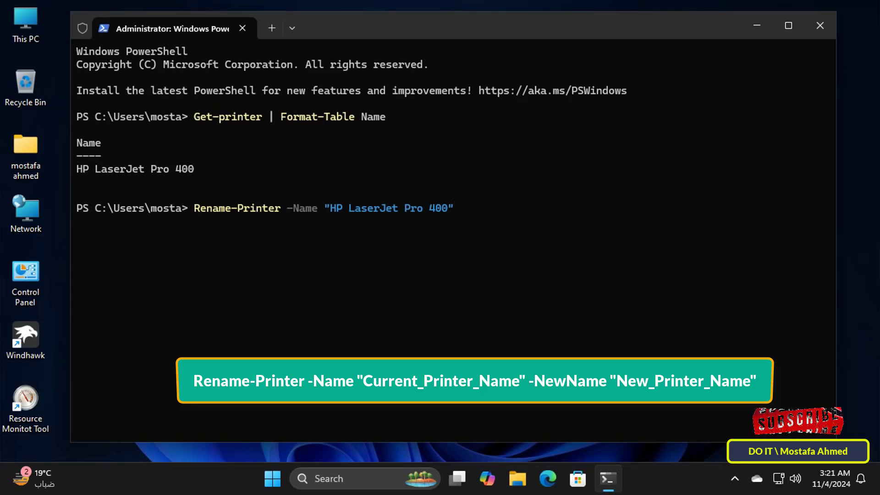
pyautogui.write(' -N')
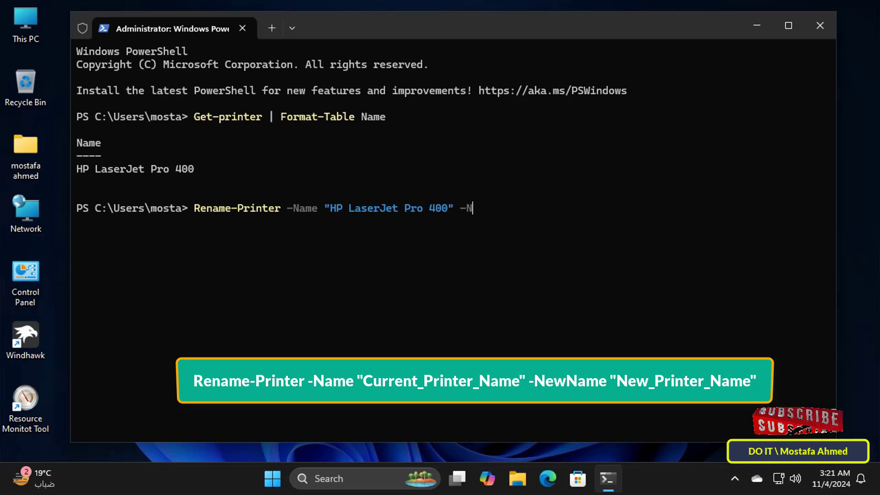
pyautogui.write('ewName ')
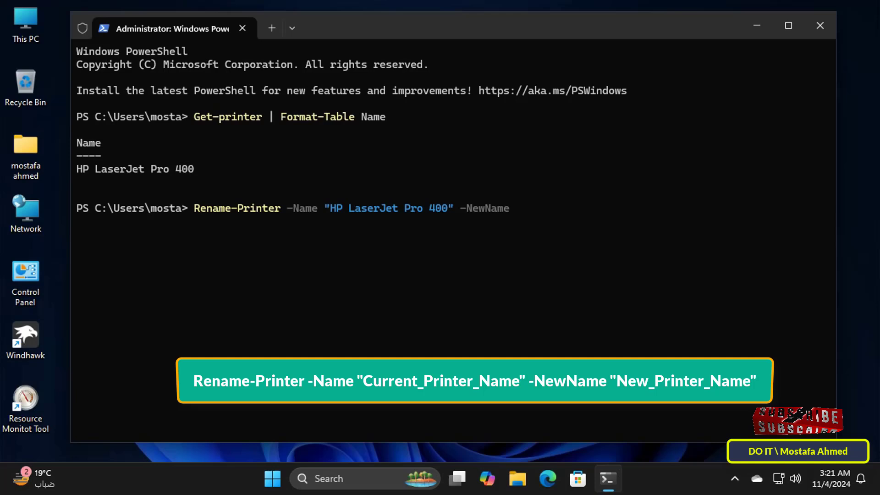
pyautogui.write('"My Printe')
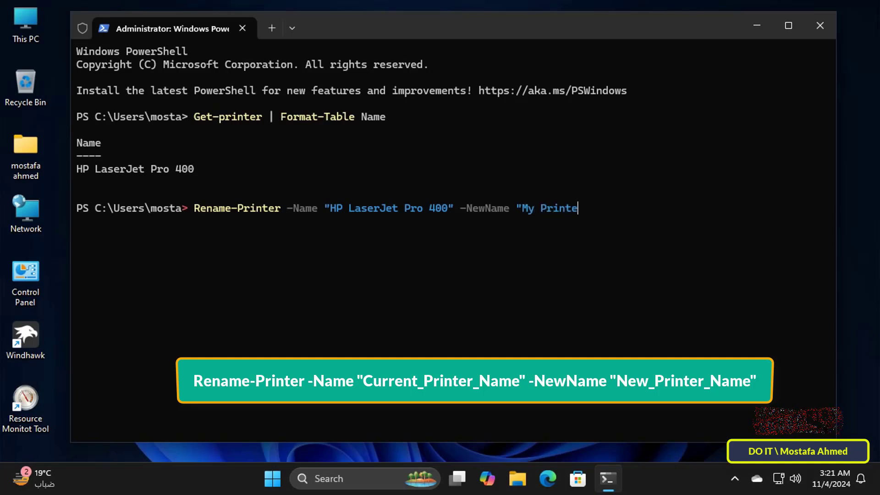
pyautogui.write('r"')
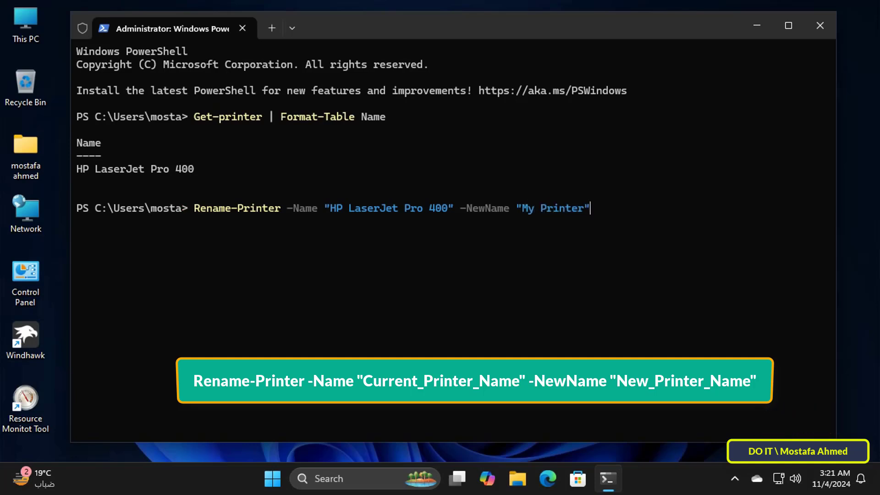
pyautogui.press('Return')
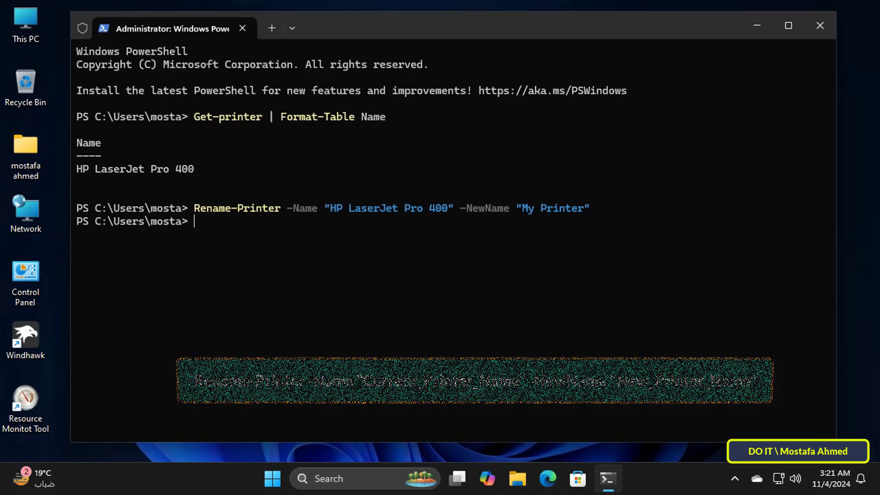